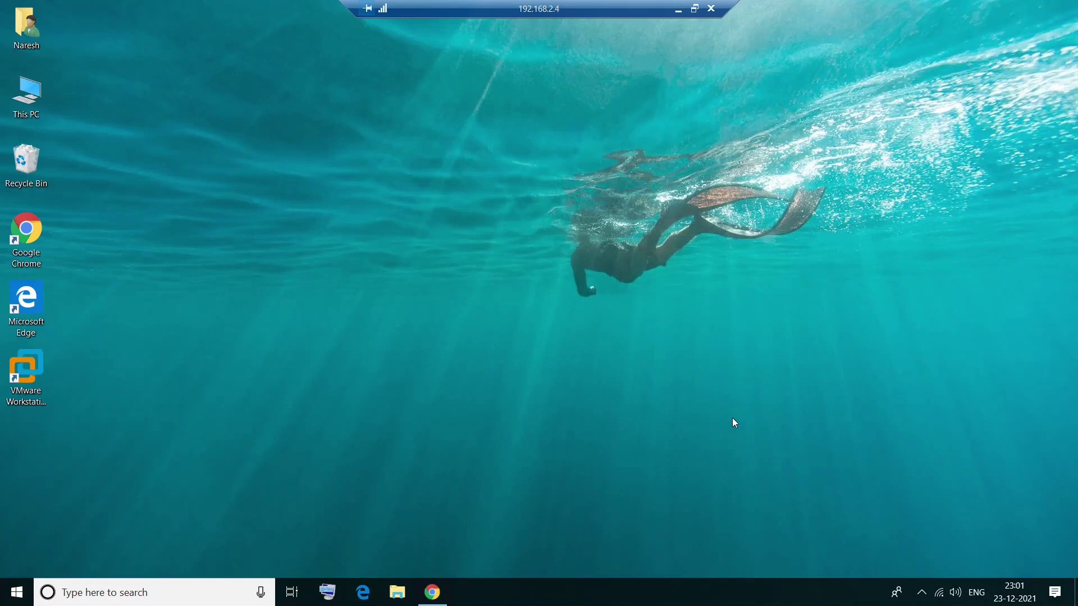
Step: Launch Google Chrome from its desktop shortcut
double_click(26, 231)
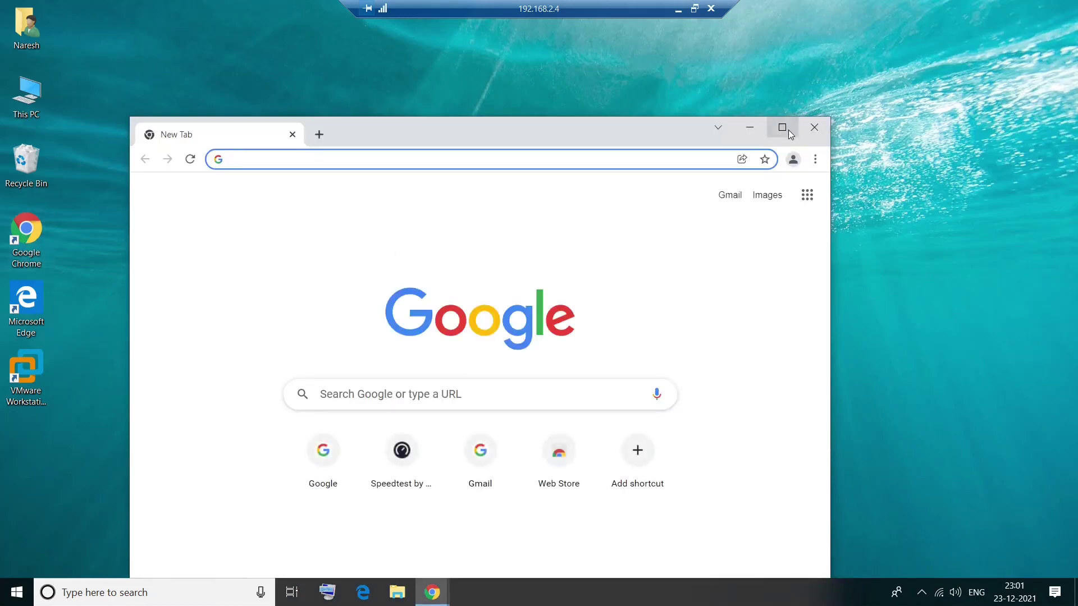
Step: Maximize Chrome and go to google.com
left_click(787, 134)
type("google.com")
key("Return")
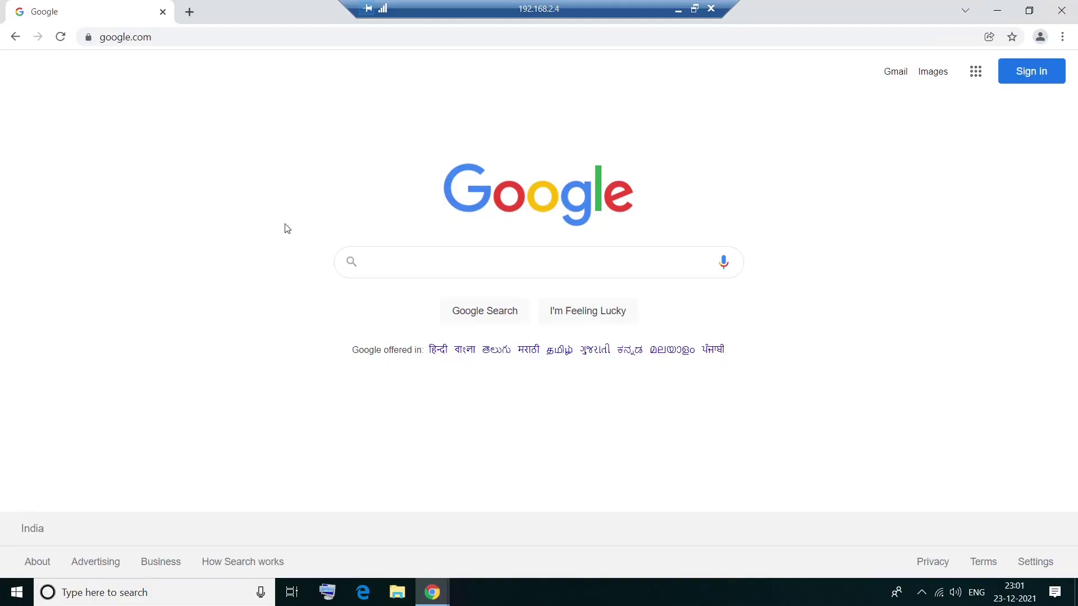
Step: Search Google for 'citrix workspace for windows 10' using the suggested query
left_click(399, 264)
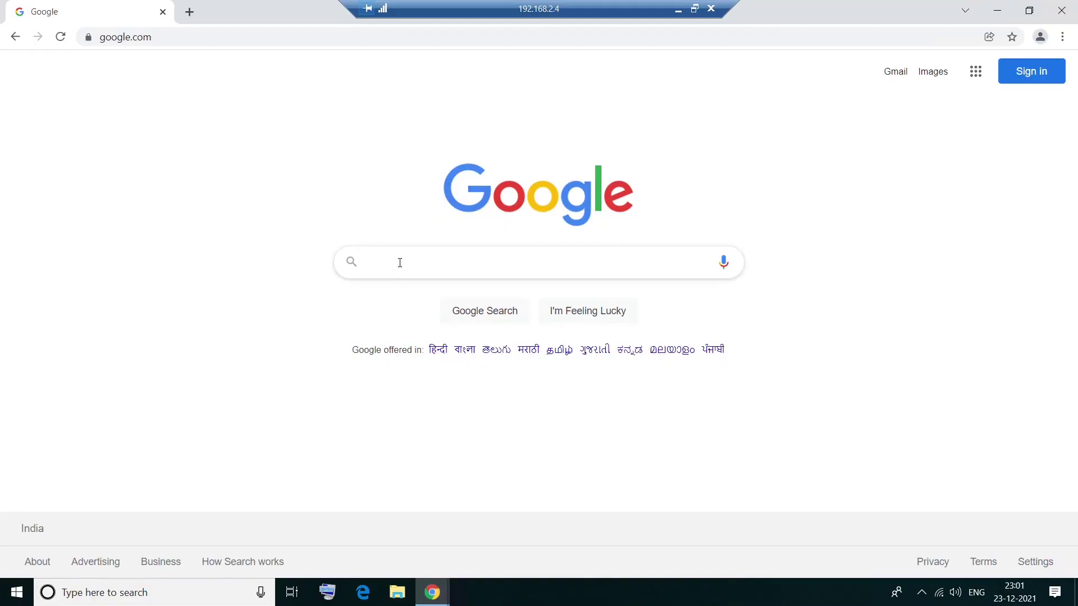
left_click(397, 264)
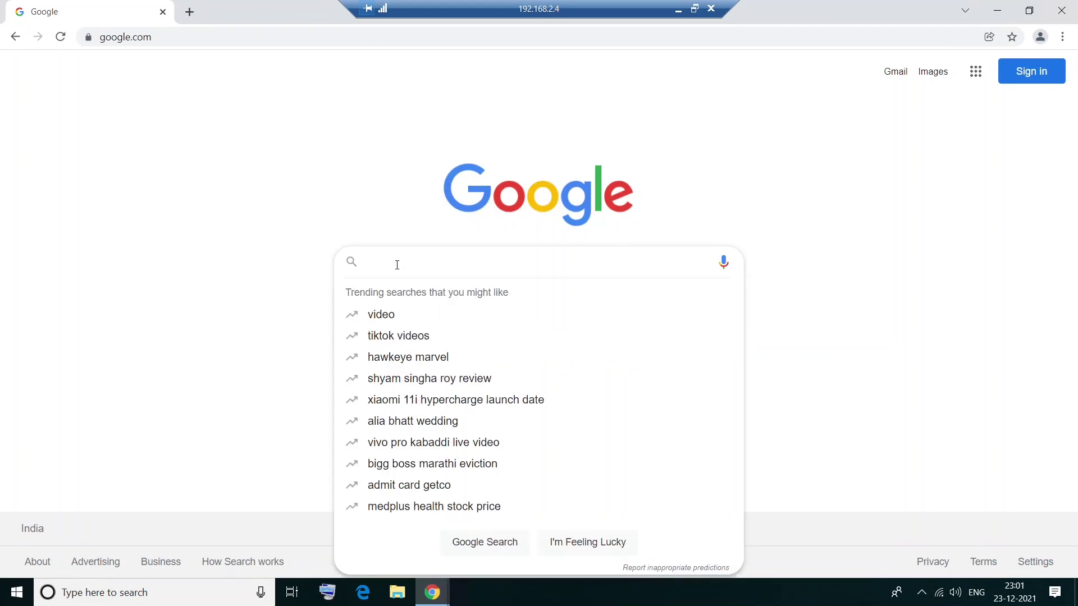
type("citrix ")
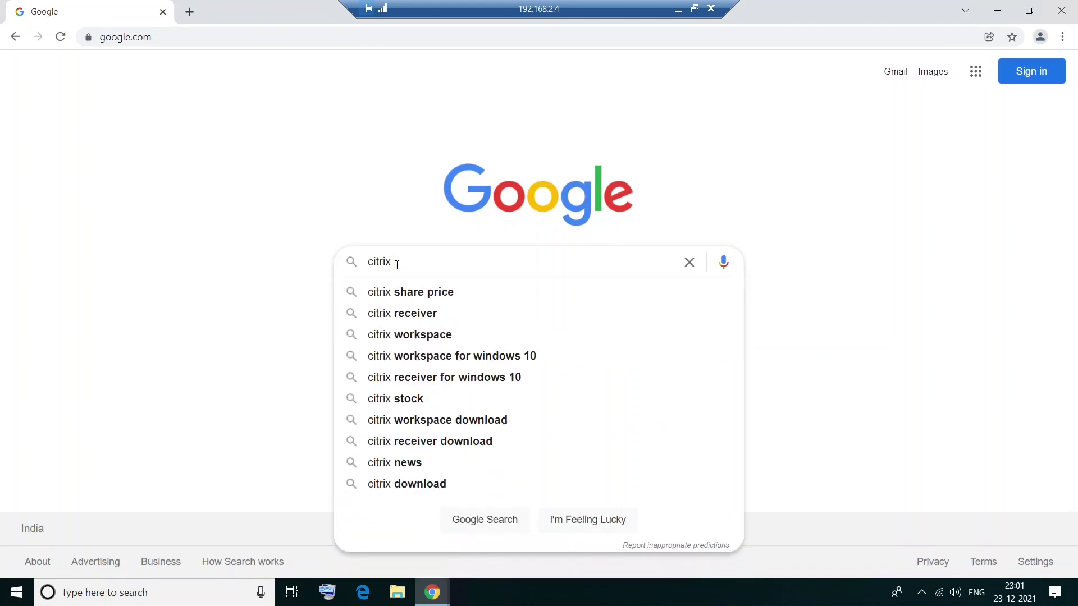
type("wor")
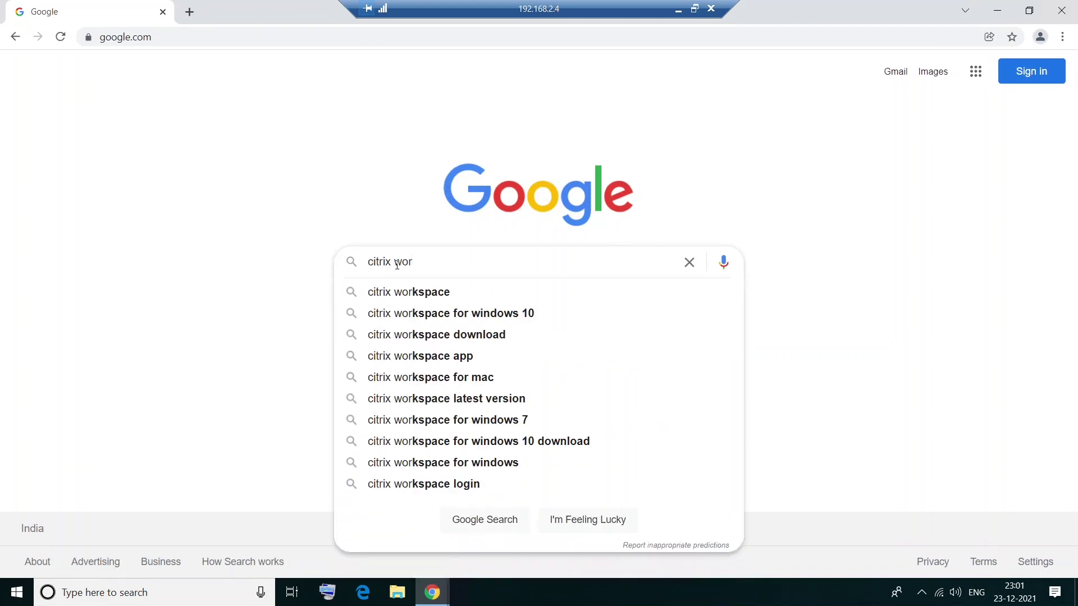
key("Down")
key("Down")
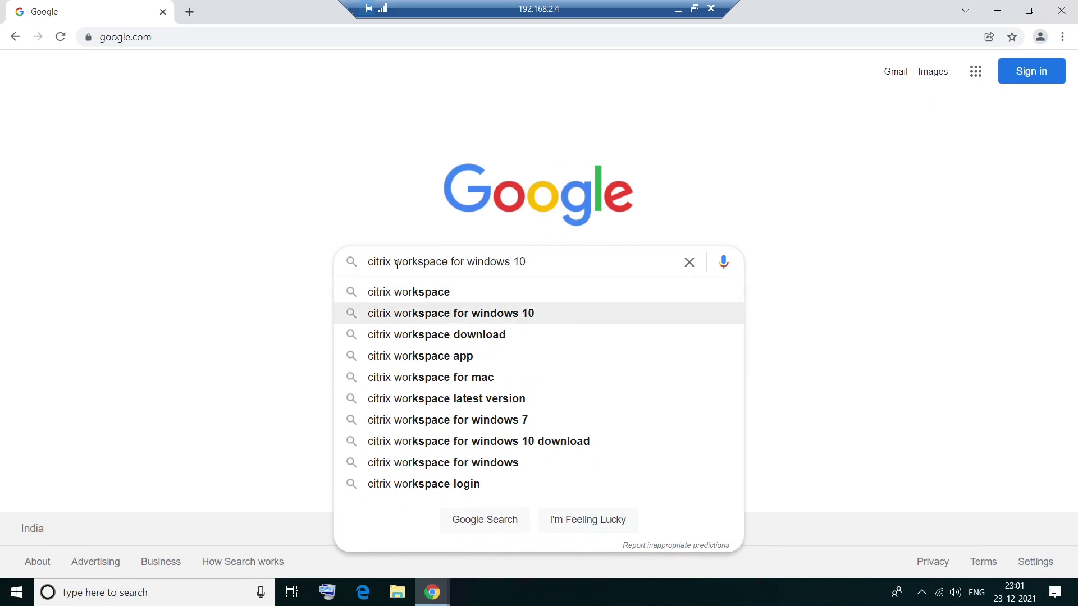
key("Return")
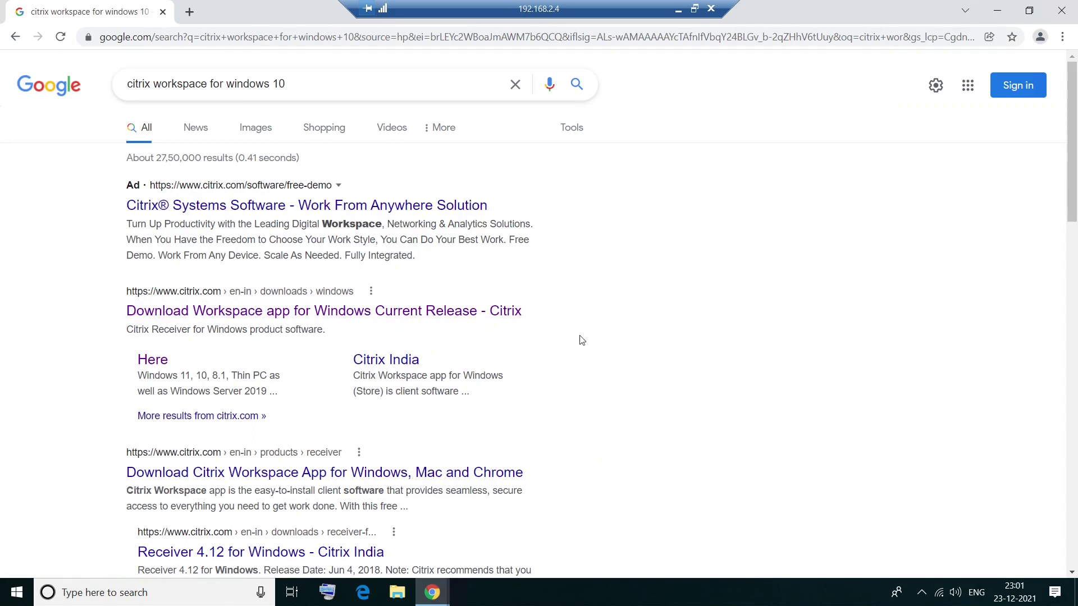
Step: Open the Workspace app for Windows result, then the Citrix Workspace app 2112.1 for Windows page
left_click(414, 313)
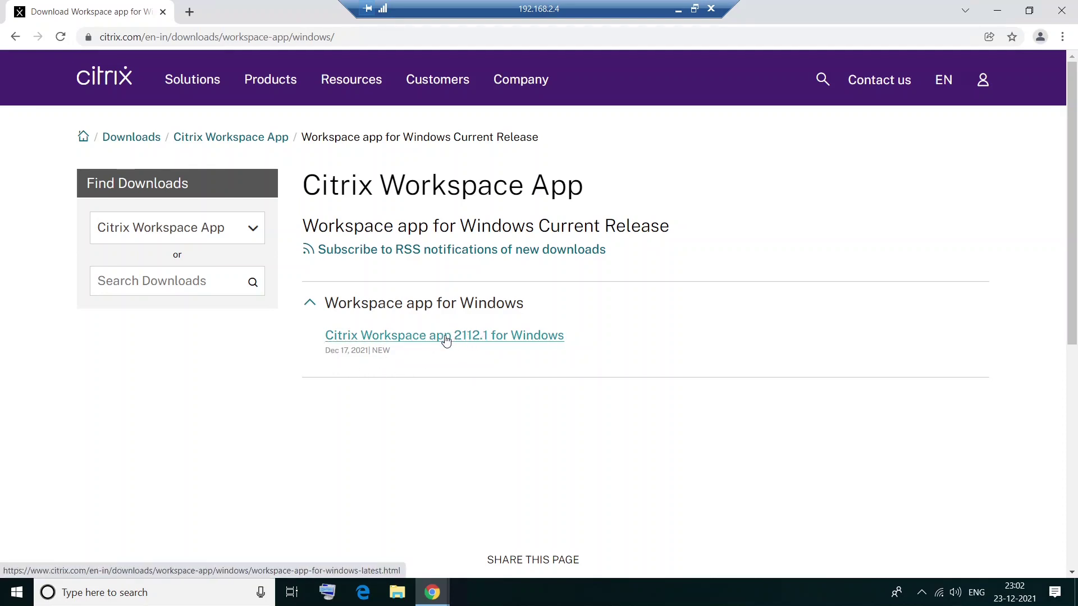
left_click(446, 338)
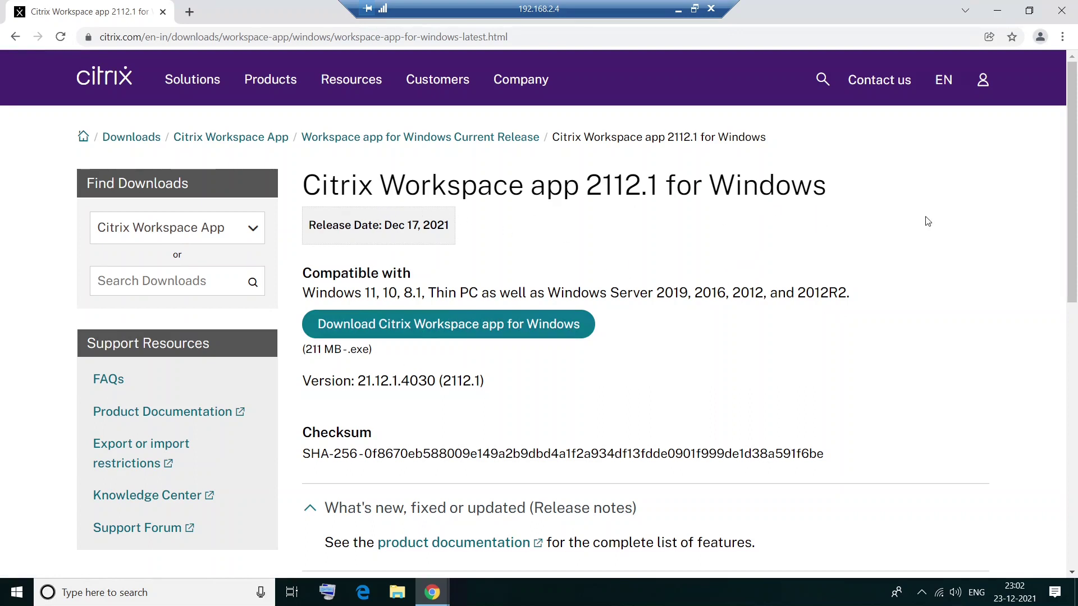
Step: Download the 211 MB CitrixWorkspaceApp.exe installer for Windows
left_click(481, 333)
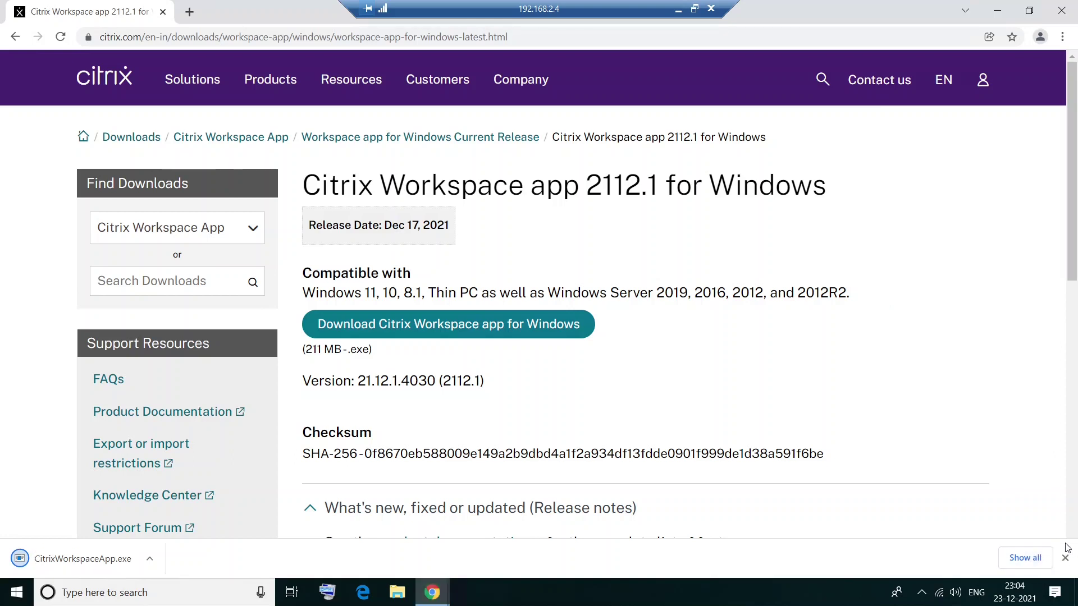
Step: Reveal CitrixWorkspaceApp in the Downloads folder and bring up its context menu
left_click(1041, 558)
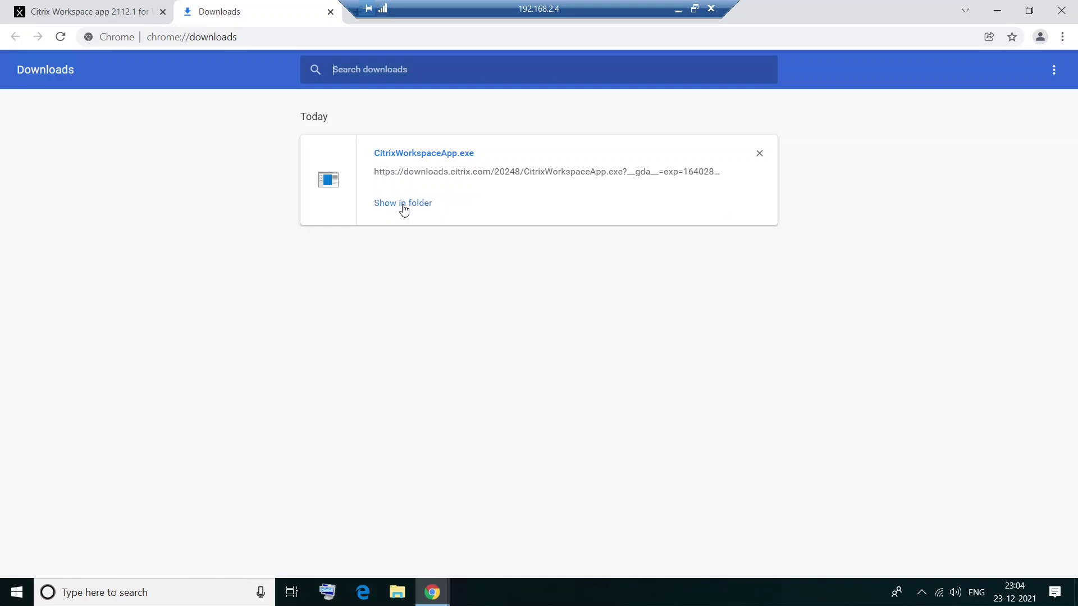
left_click(403, 209)
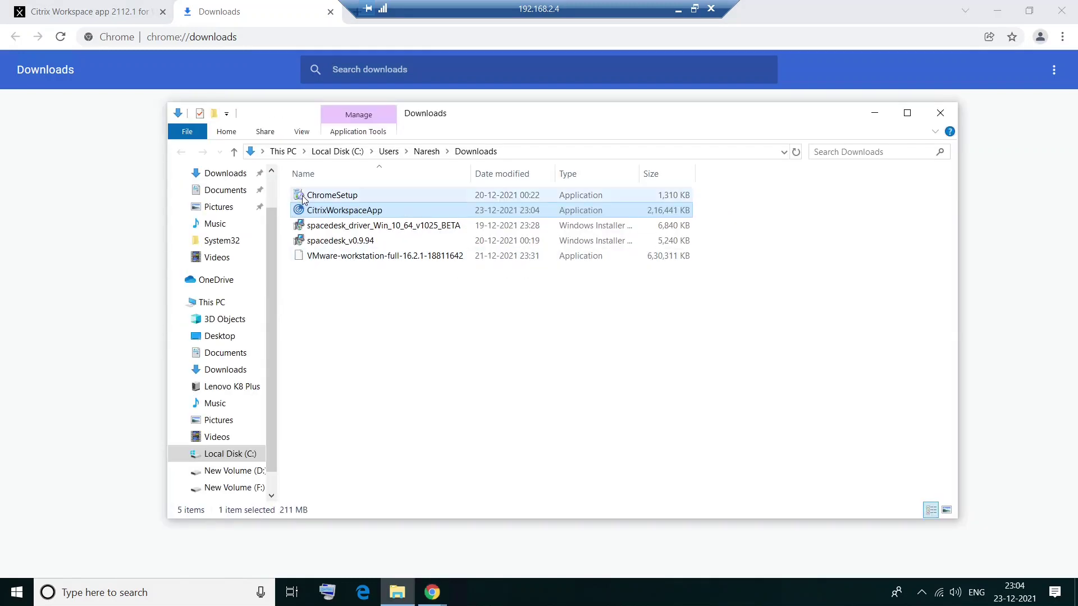
right_click(340, 212)
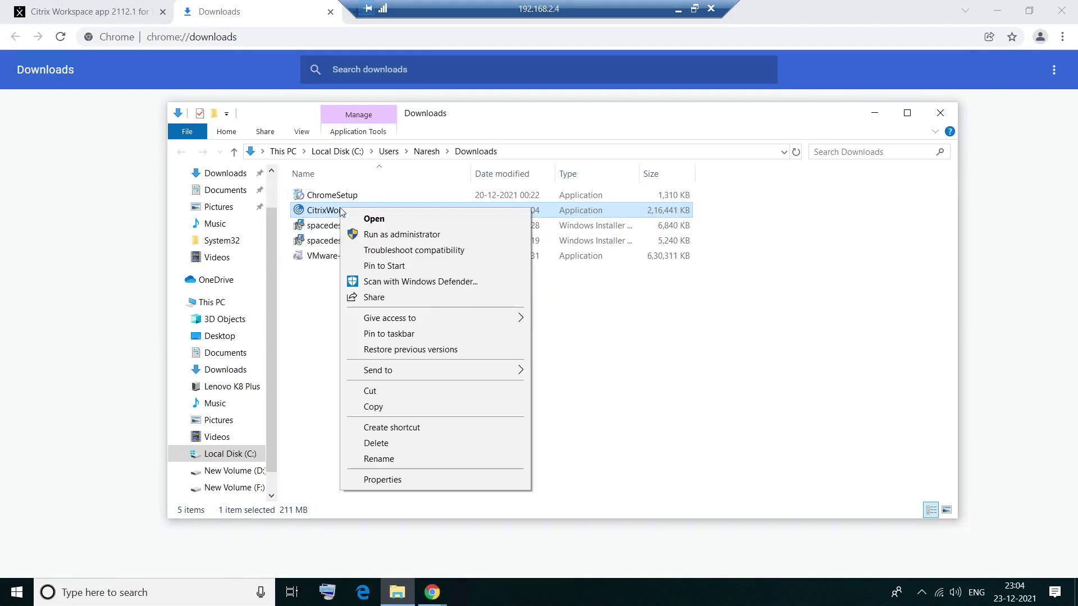
Step: Run CitrixWorkspaceApp as administrator to reach the Welcome to Citrix Workspace screen
left_click(413, 241)
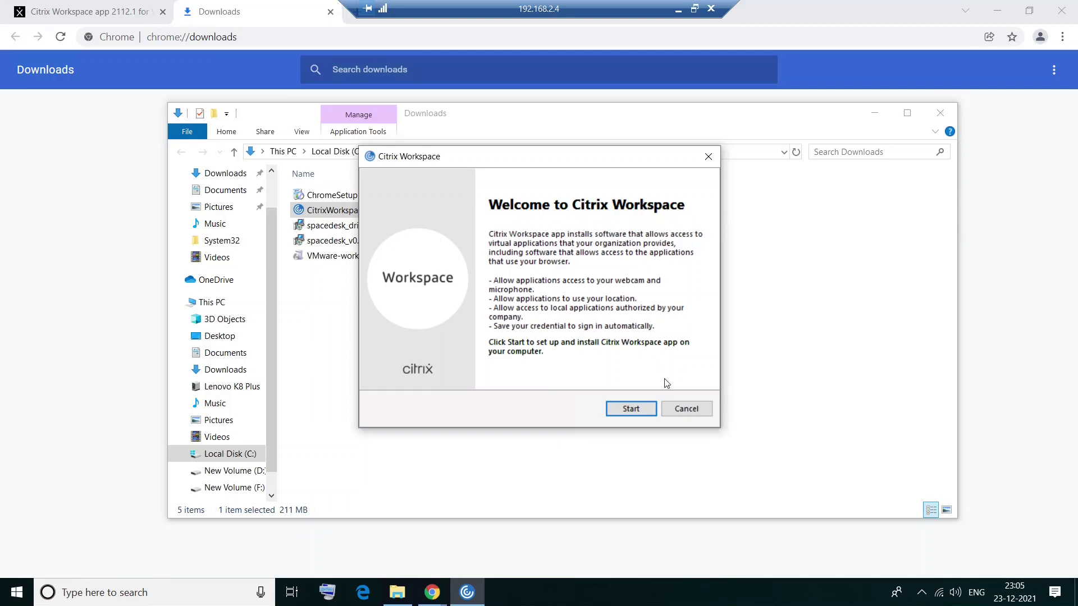
Step: Start setup, accept the licence agreement, enable app protection, and begin installing
left_click(631, 409)
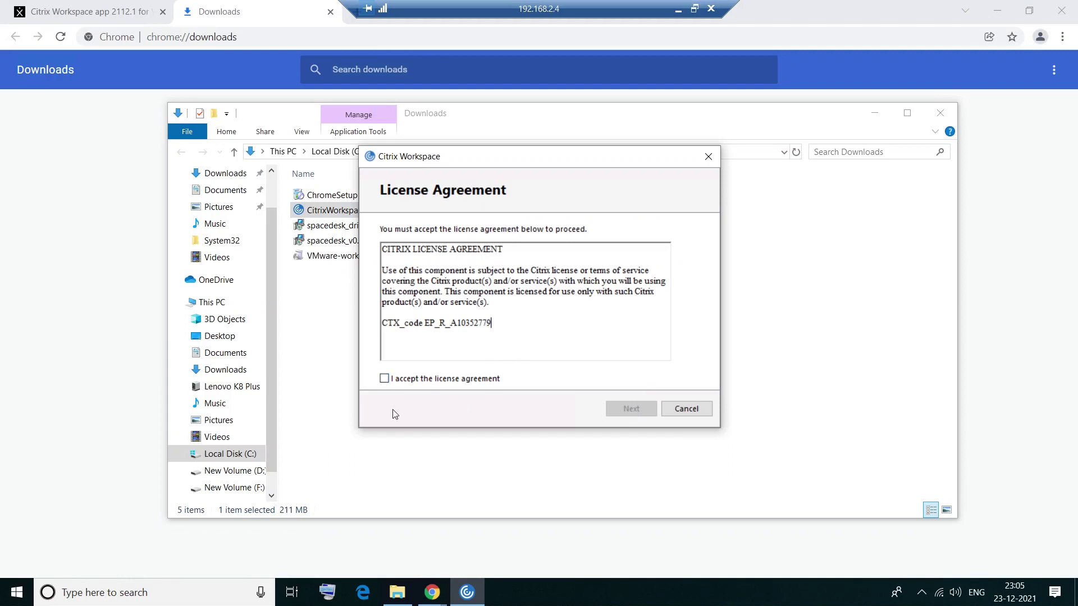
left_click(384, 379)
left_click(633, 410)
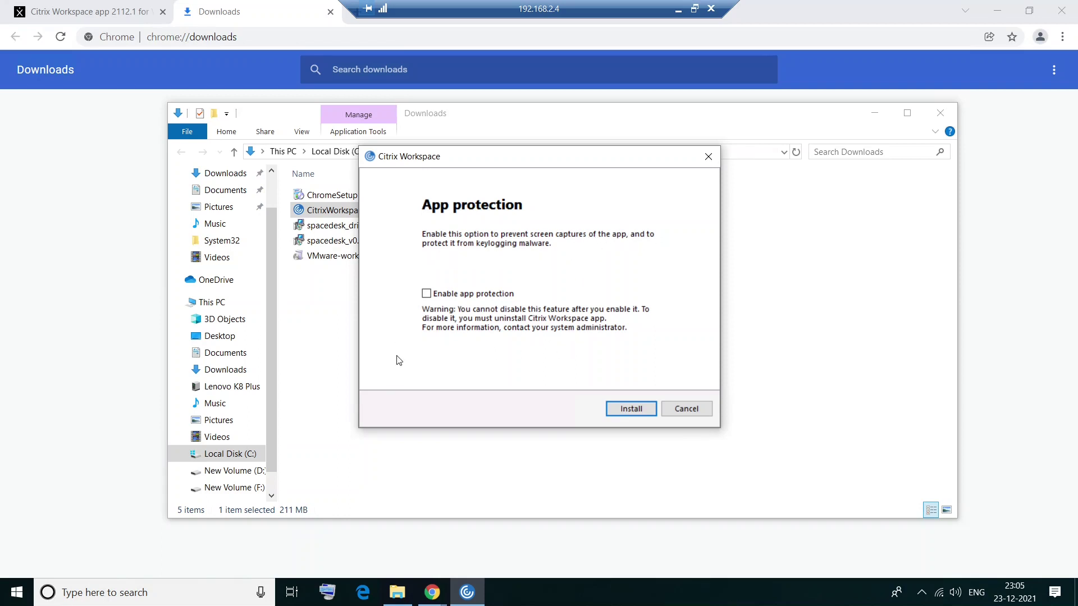
left_click(426, 294)
left_click(629, 409)
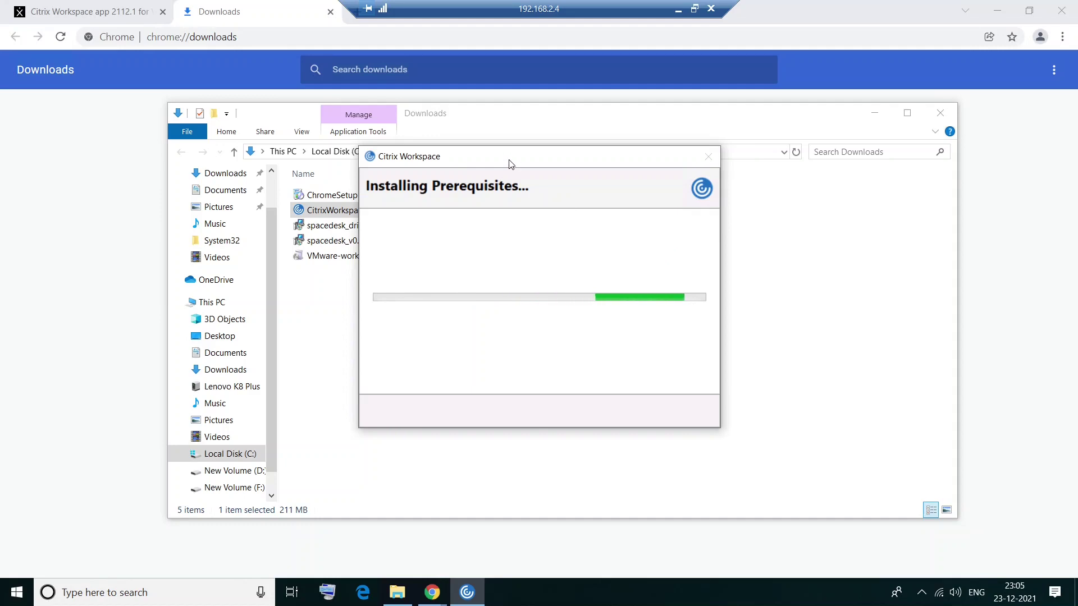
Step: Nudge the installer window left while installation runs to Installation successful
left_click_drag(508, 164, 479, 167)
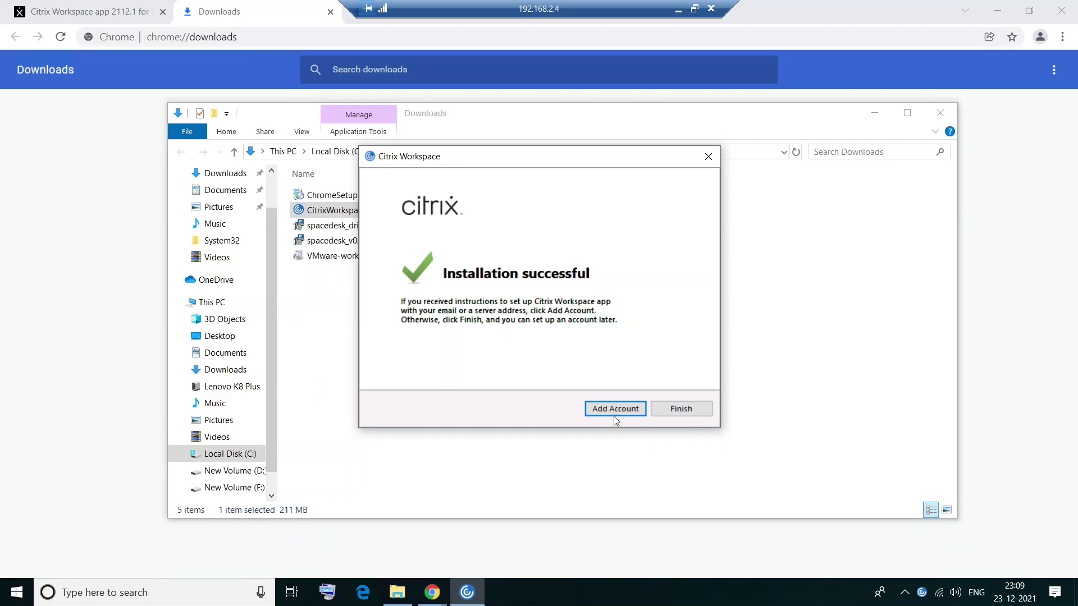
Step: Finish the installer, minimize the Downloads window, and bring up Start's power options
left_click(681, 410)
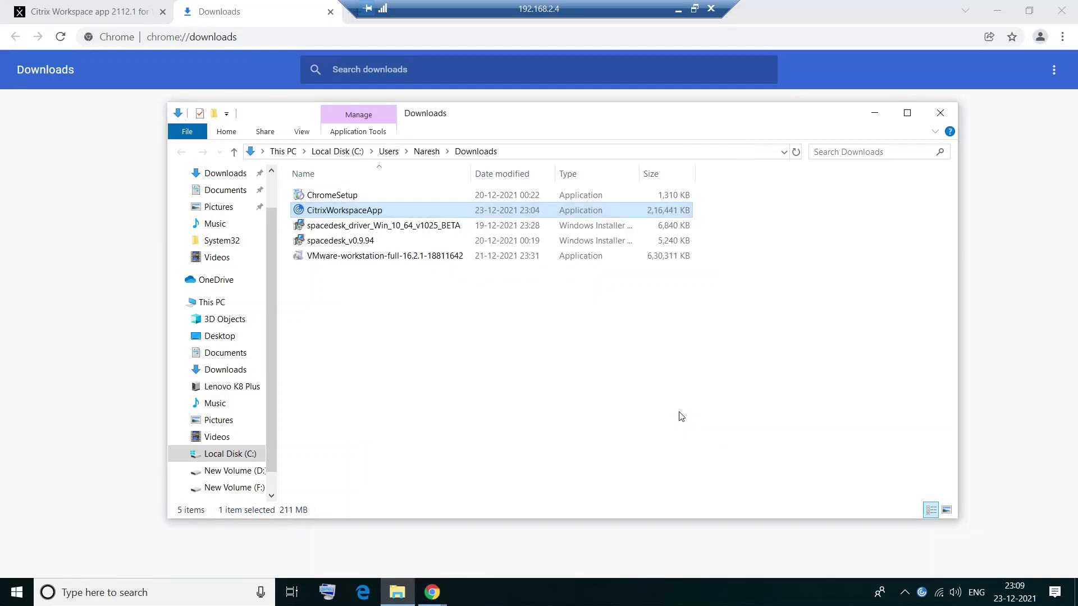
left_click(874, 115)
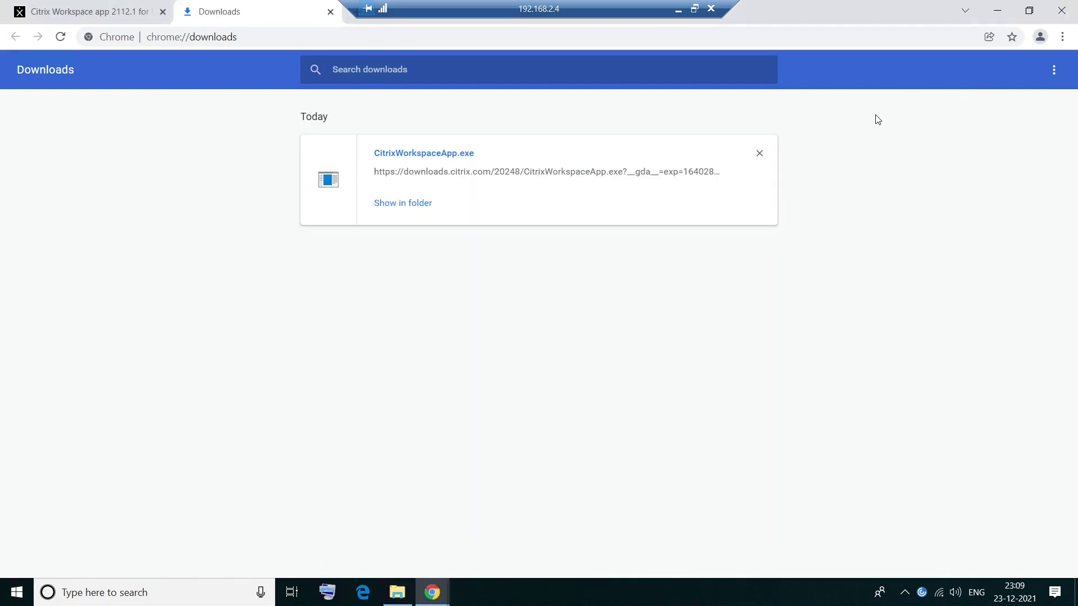
left_click(17, 596)
left_click(17, 596)
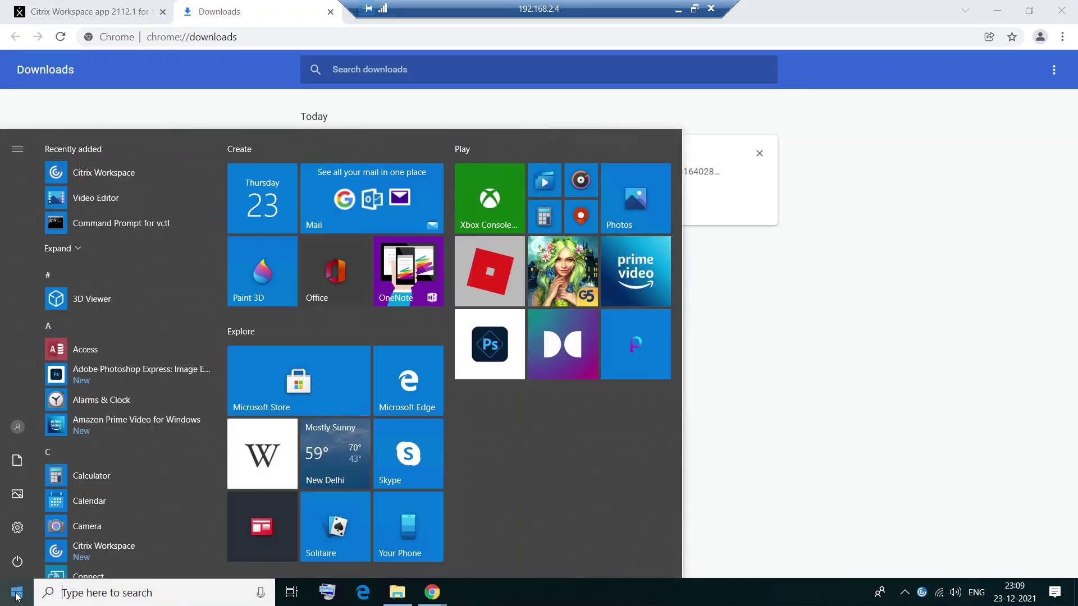
left_click(17, 562)
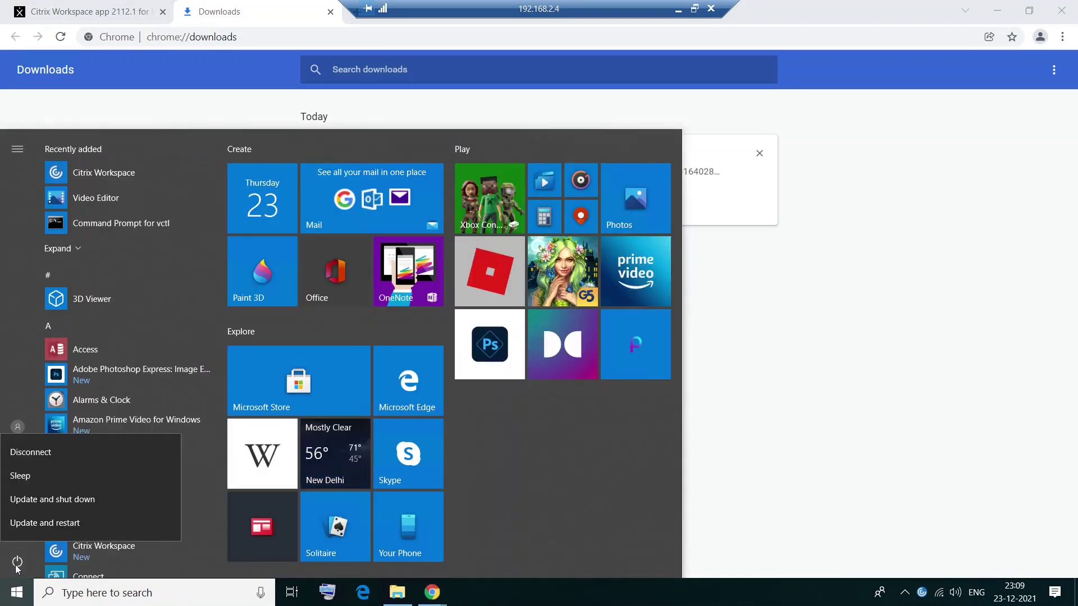
Step: Choose Update and restart, then run 'ping 192.168.2.4 -t' in Command Prompt
left_click(56, 528)
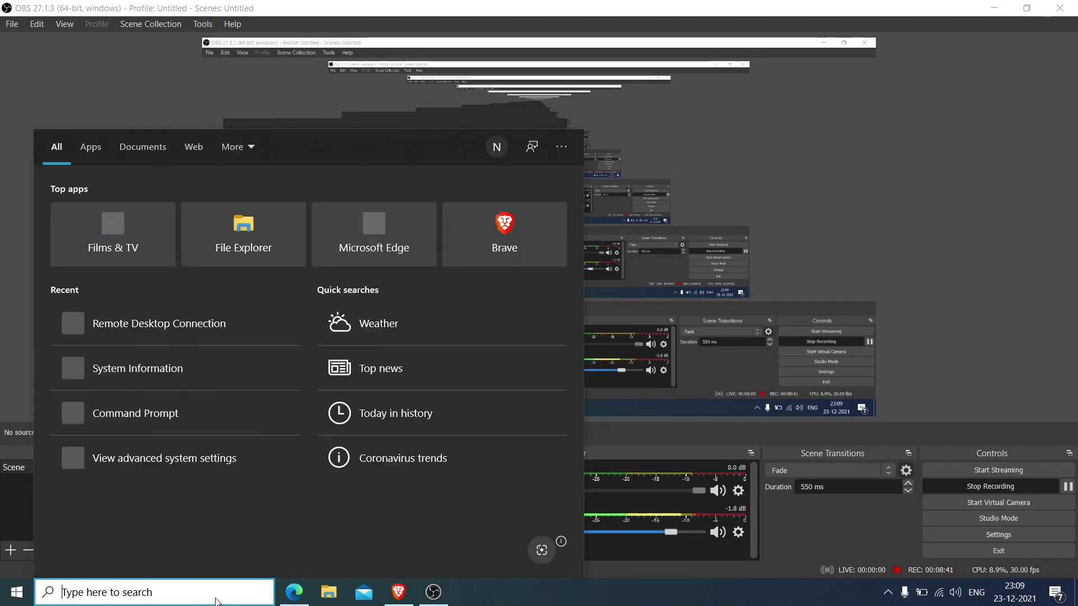
type("cmd")
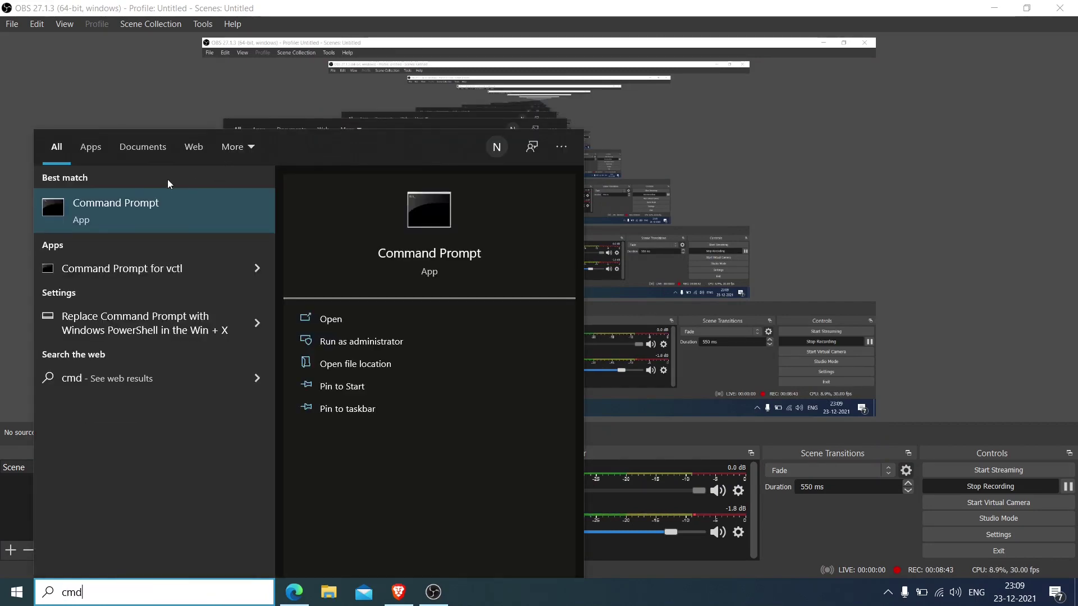
left_click(134, 214)
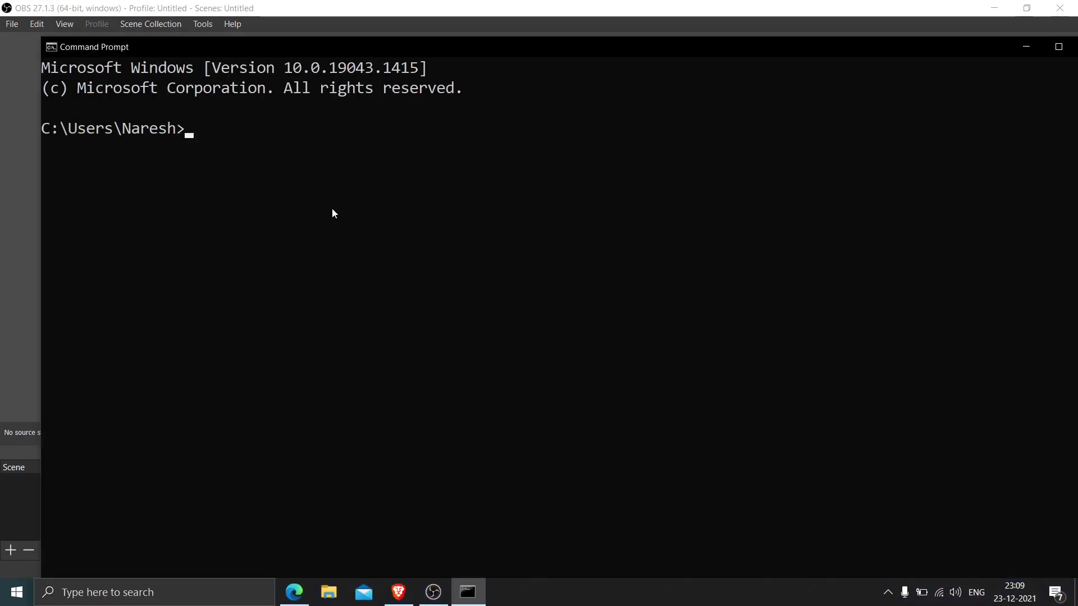
type("ping 192.1")
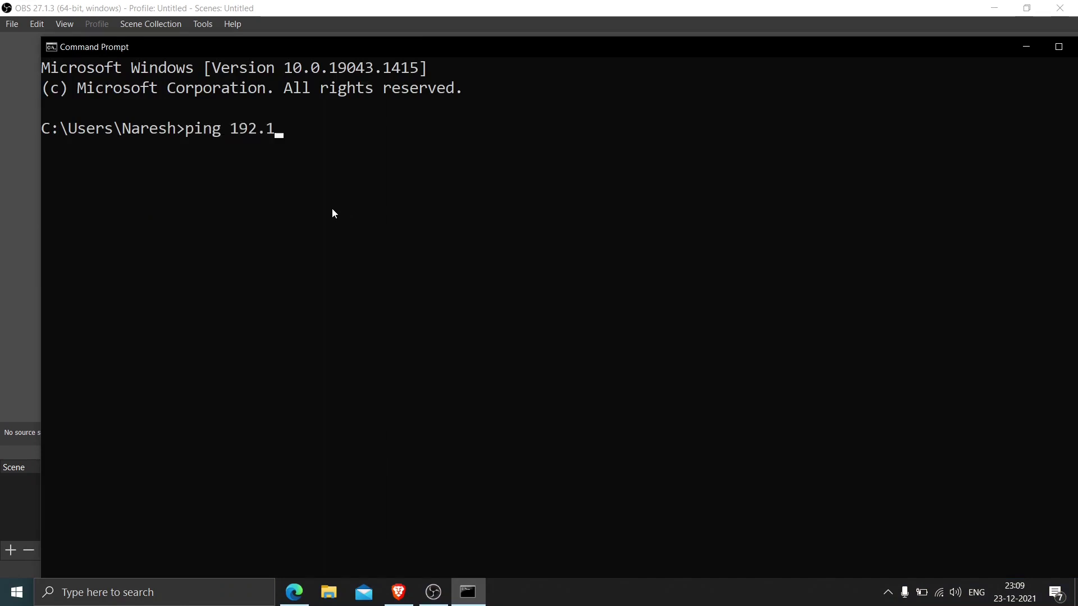
type("68.2.4 -t")
key("Return")
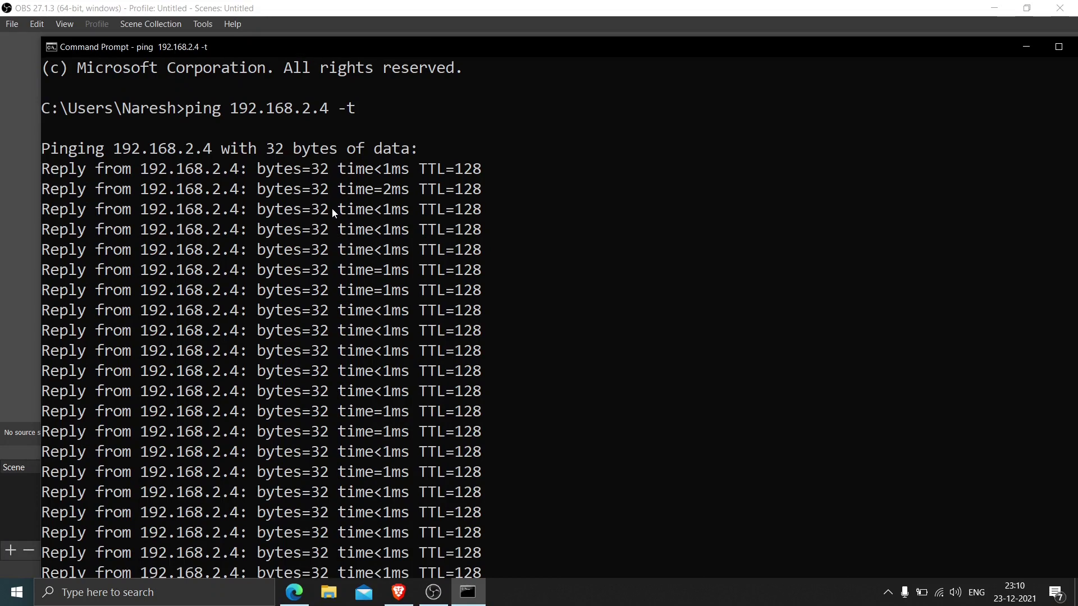
Step: Follow the ping -t output to 192.168.2.4 until 'Request timed out' and unreachable lines appear
scroll(322, 335, "down", 3)
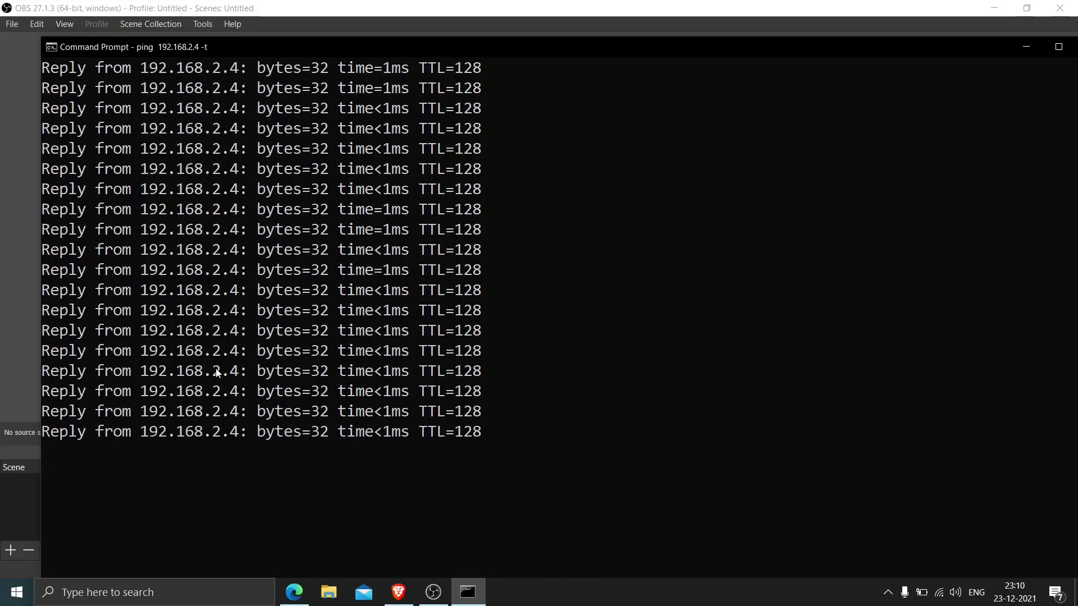
scroll(256, 348, "down", 2)
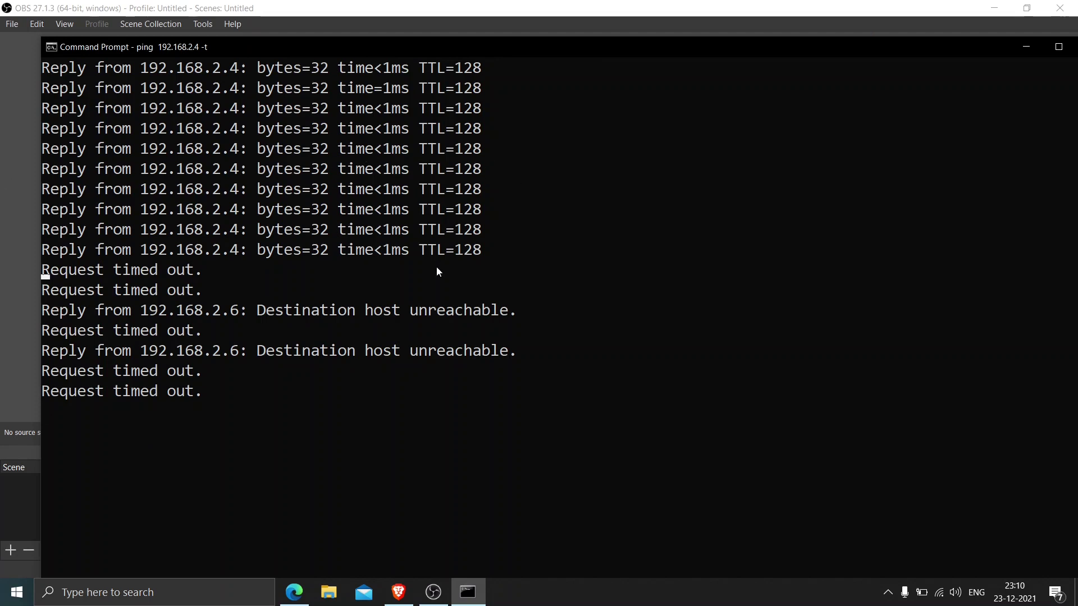
Step: Follow the ping output until 'Reply from 192.168.2.4' lines with TTL=128 return
scroll(437, 272, "down", 1)
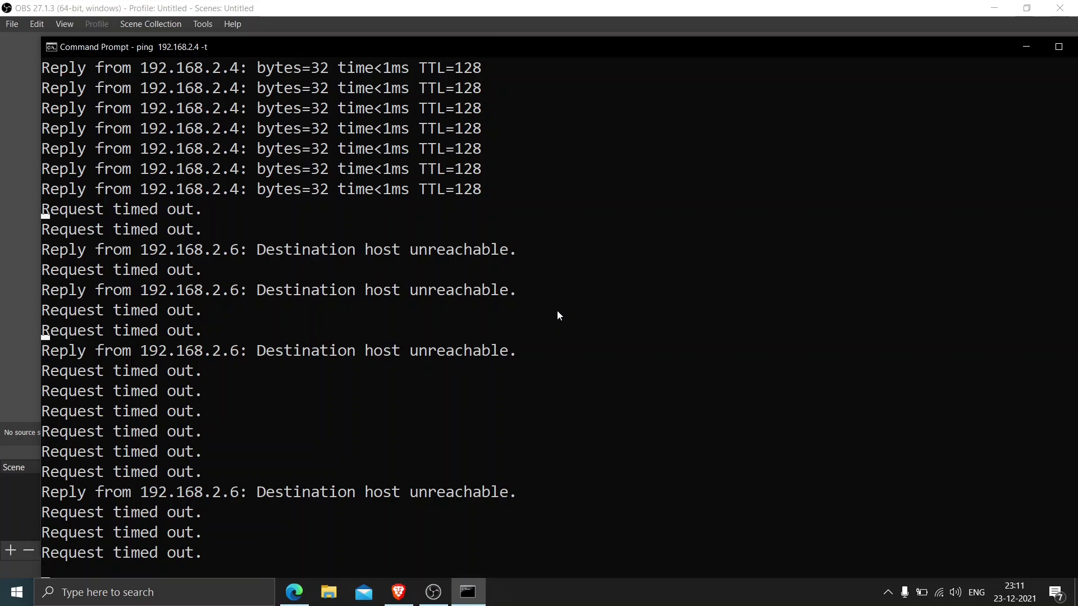
scroll(495, 331, "down", 3)
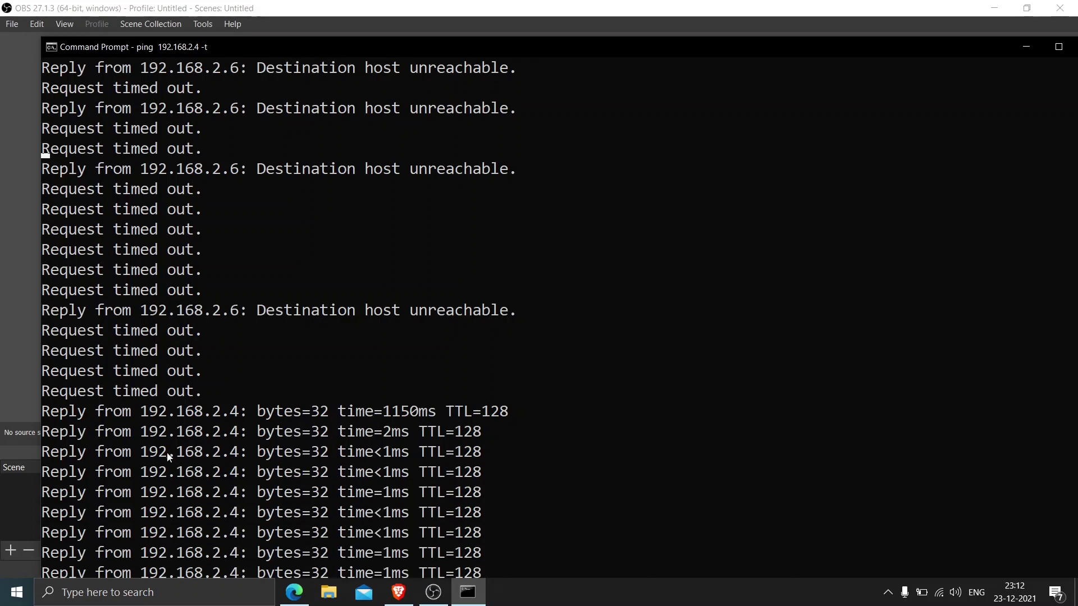
Step: Reconnect to 192.168.2.4 via mstsc and sign in with the account password
scroll(246, 436, "down", 3)
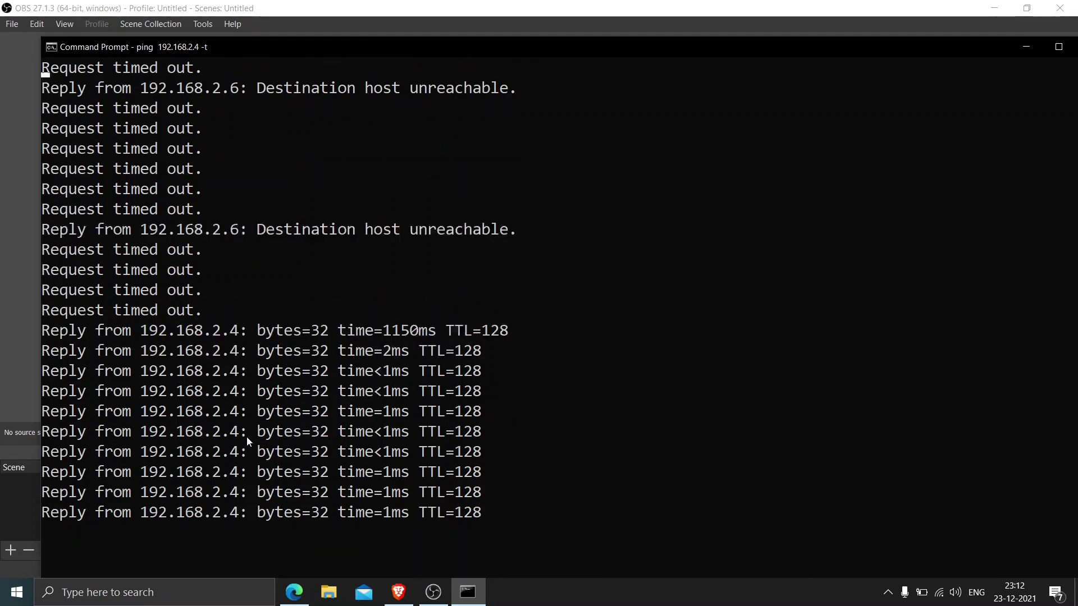
left_click(149, 602)
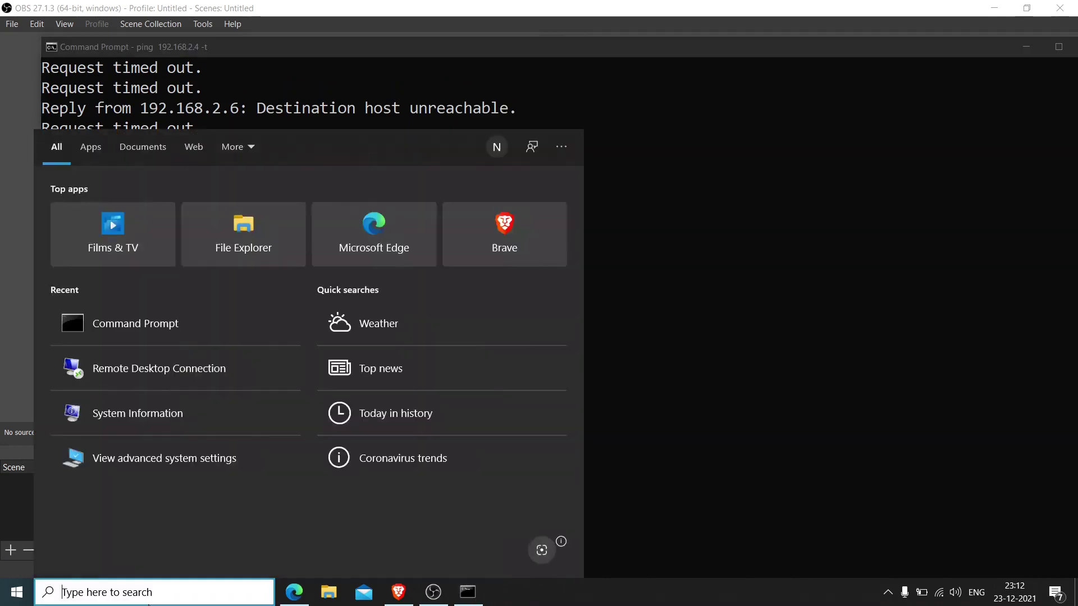
type("mstsc")
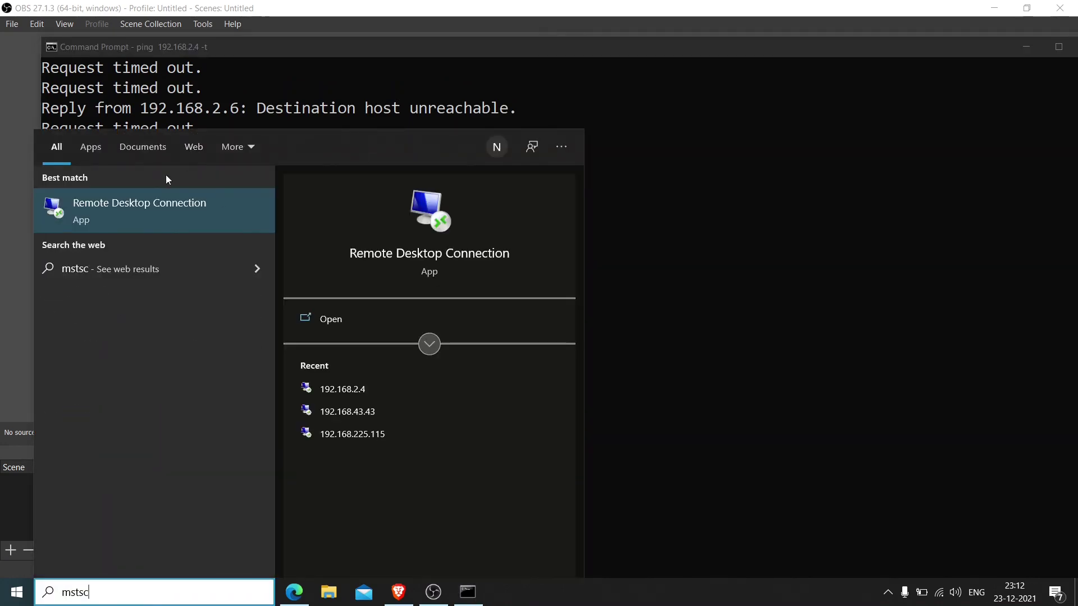
left_click(368, 392)
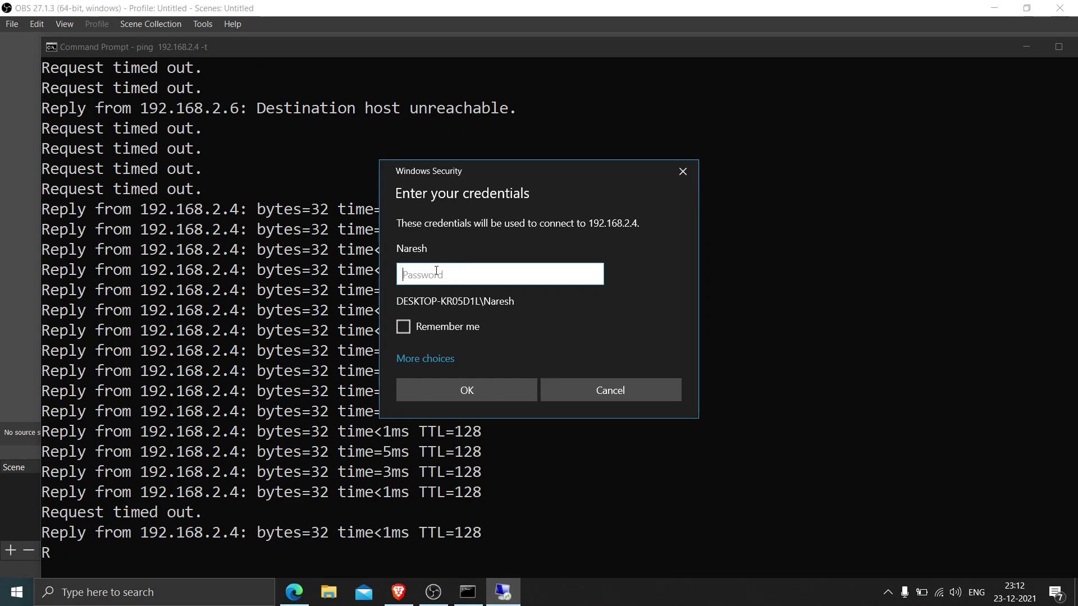
type("•••••")
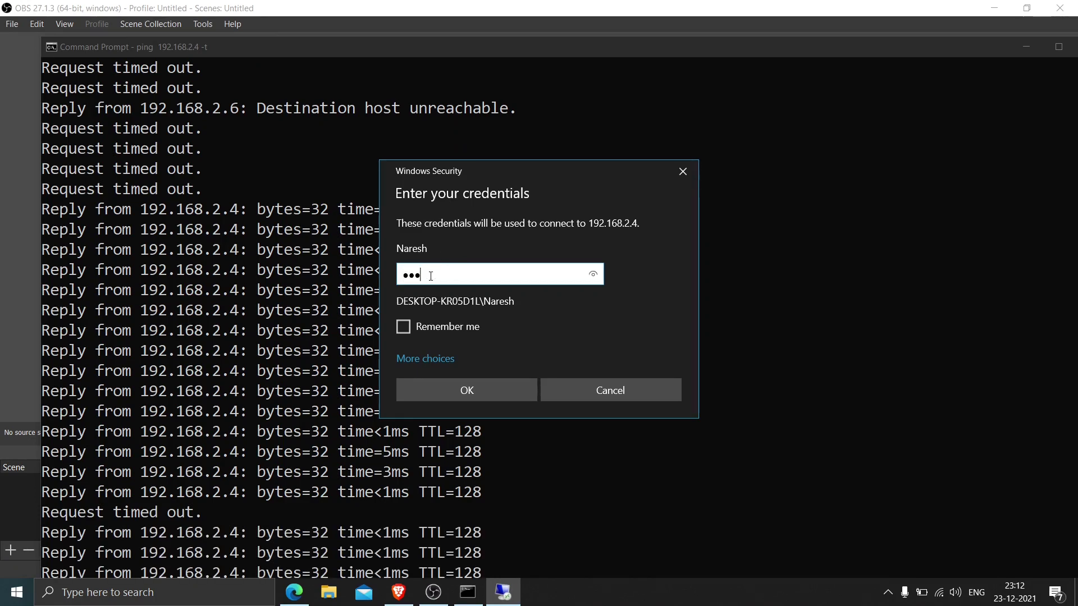
key("Return")
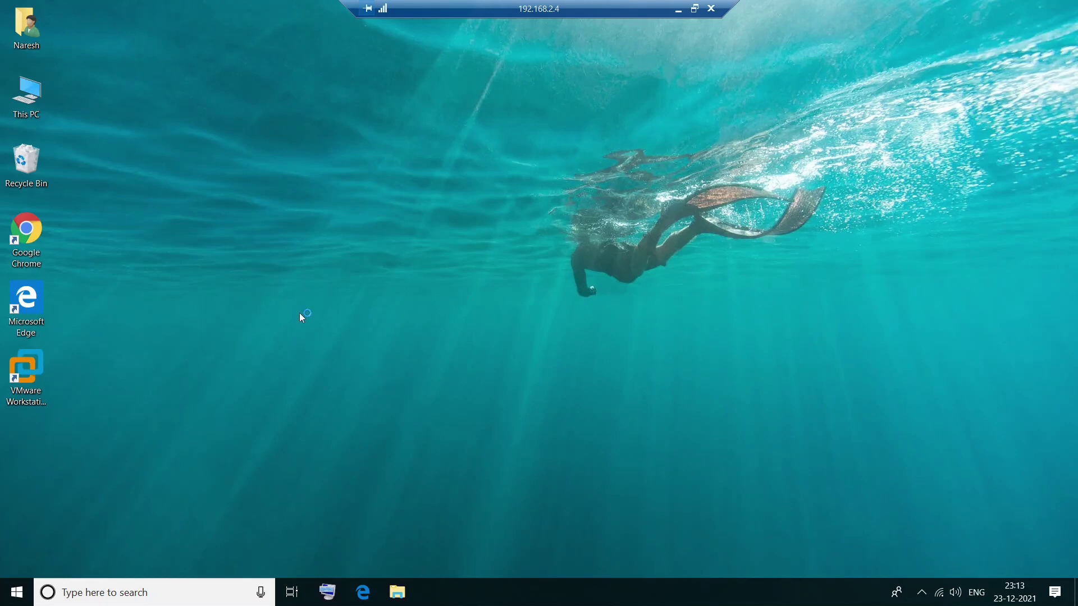
Step: Open Programs and Features on the remote machine through an appwiz.cpl search
left_click(155, 599)
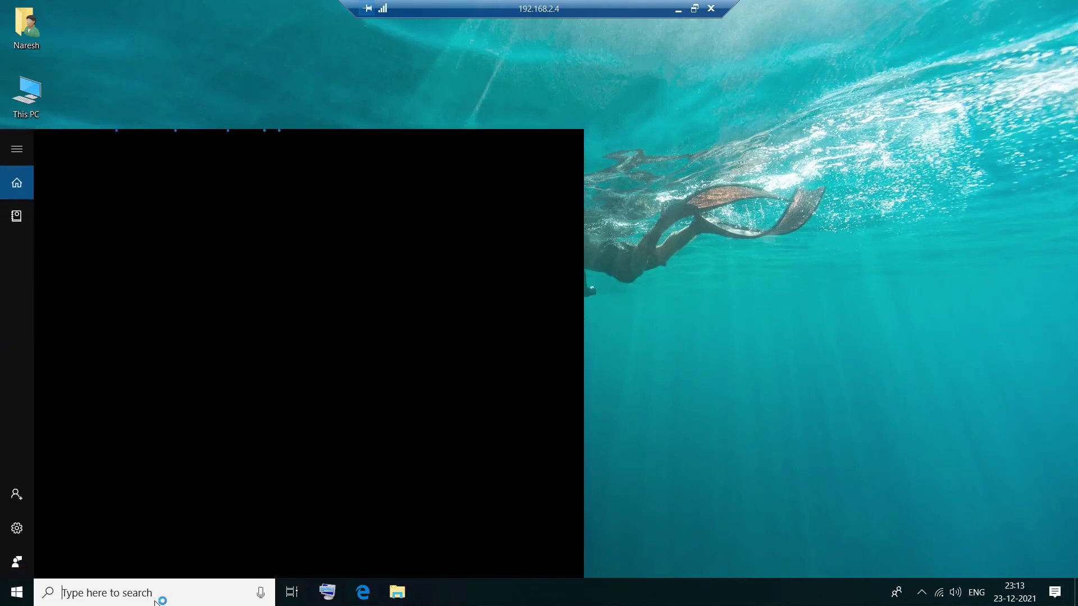
type("appwiz")
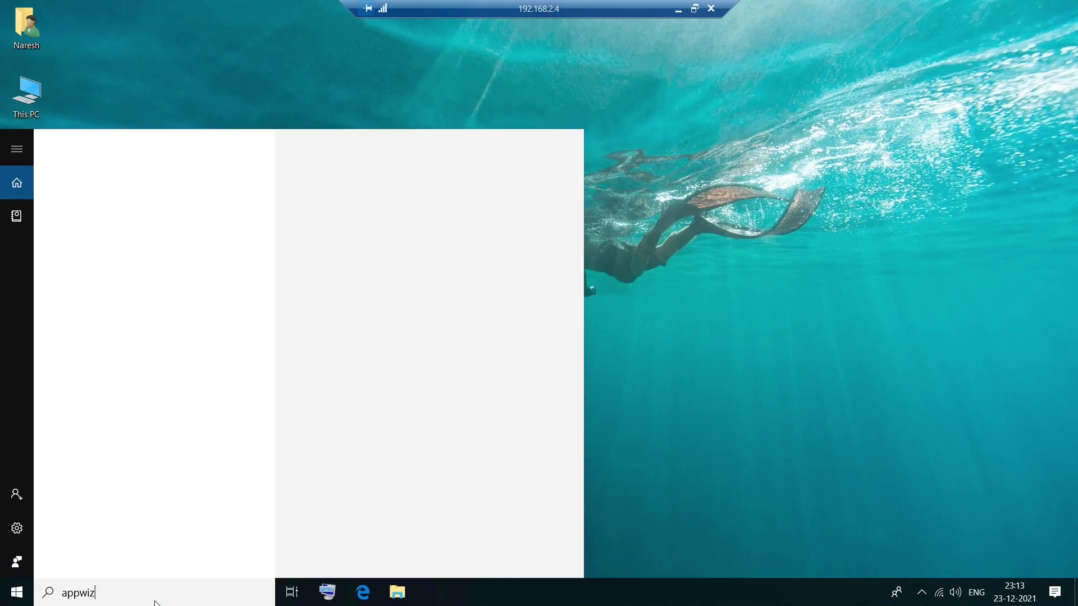
type(".cpl")
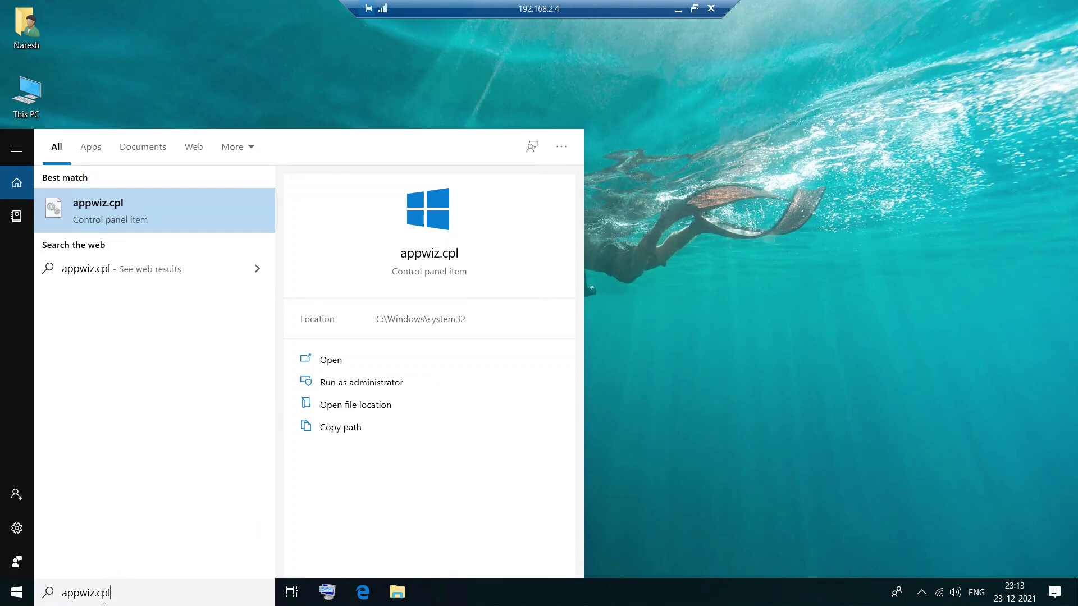
left_click(147, 214)
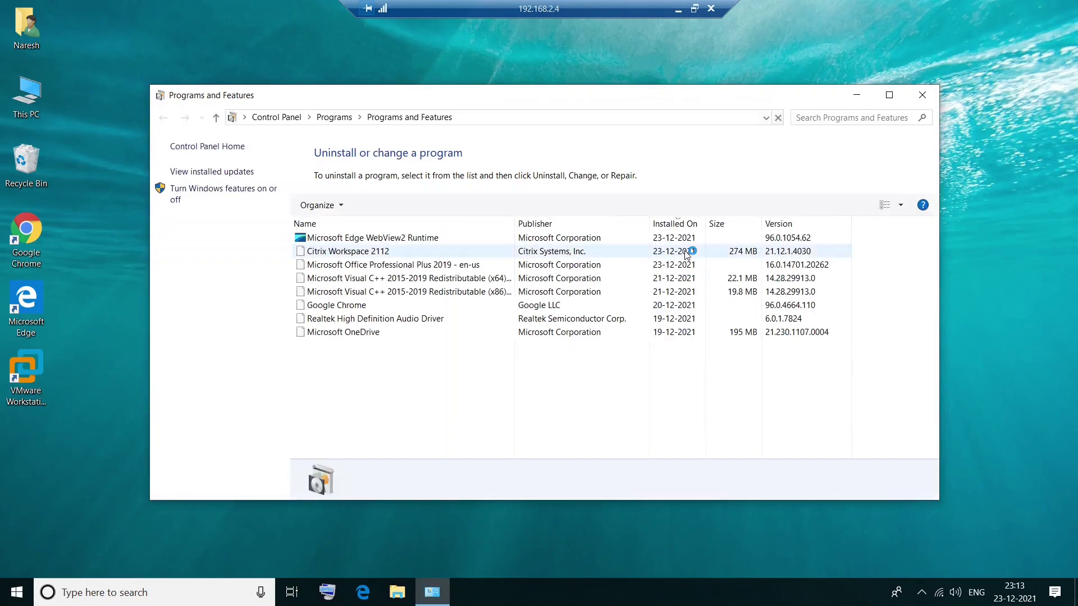
Step: Maximize Programs and Features to show Citrix Workspace 2112, version 21.12.1.4030
left_click(887, 96)
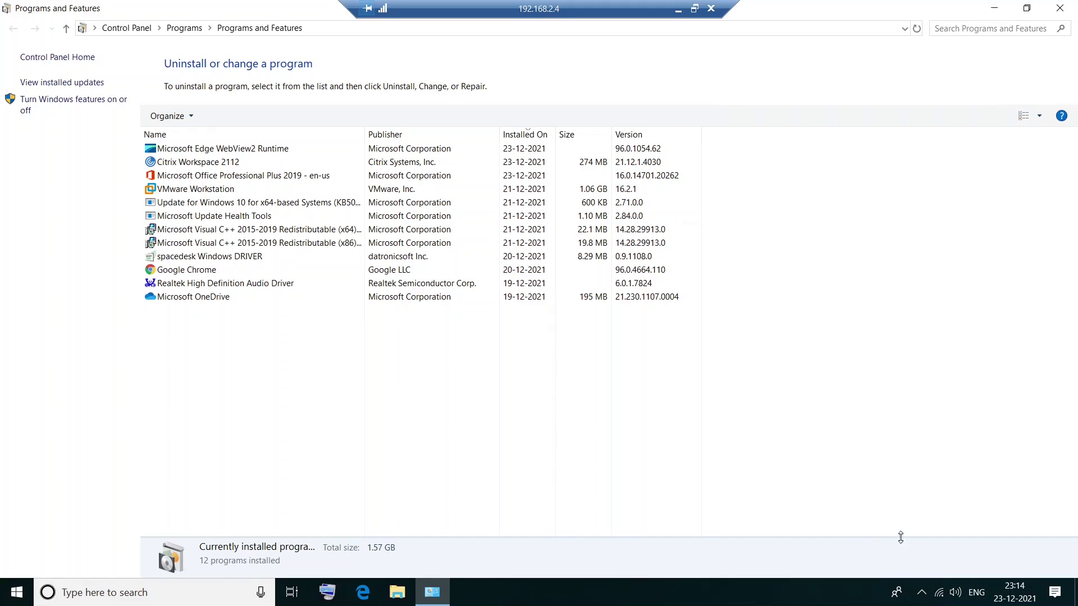
left_click(924, 600)
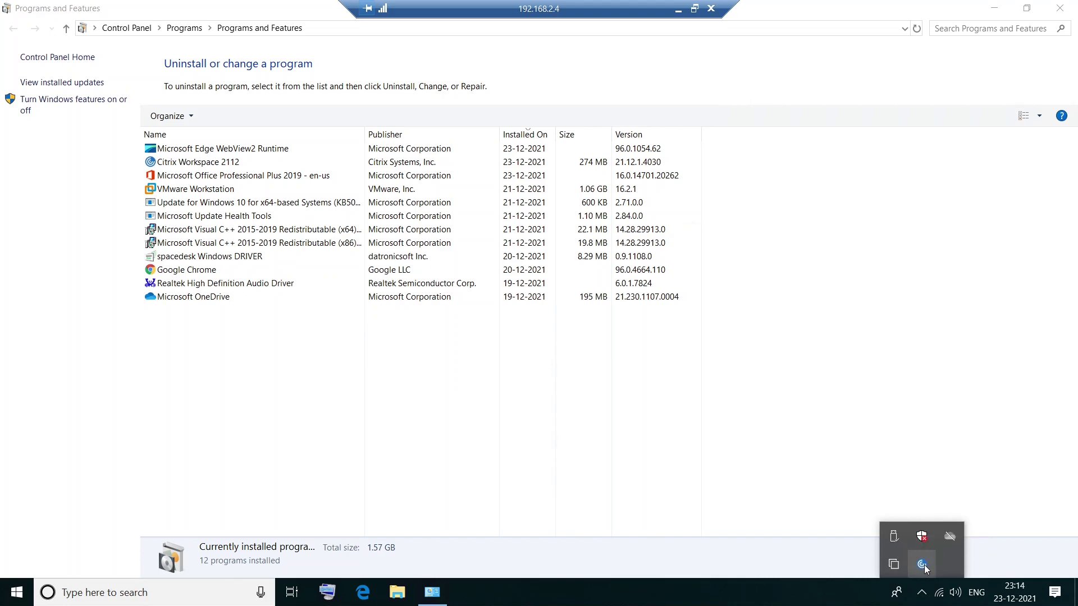
right_click(923, 564)
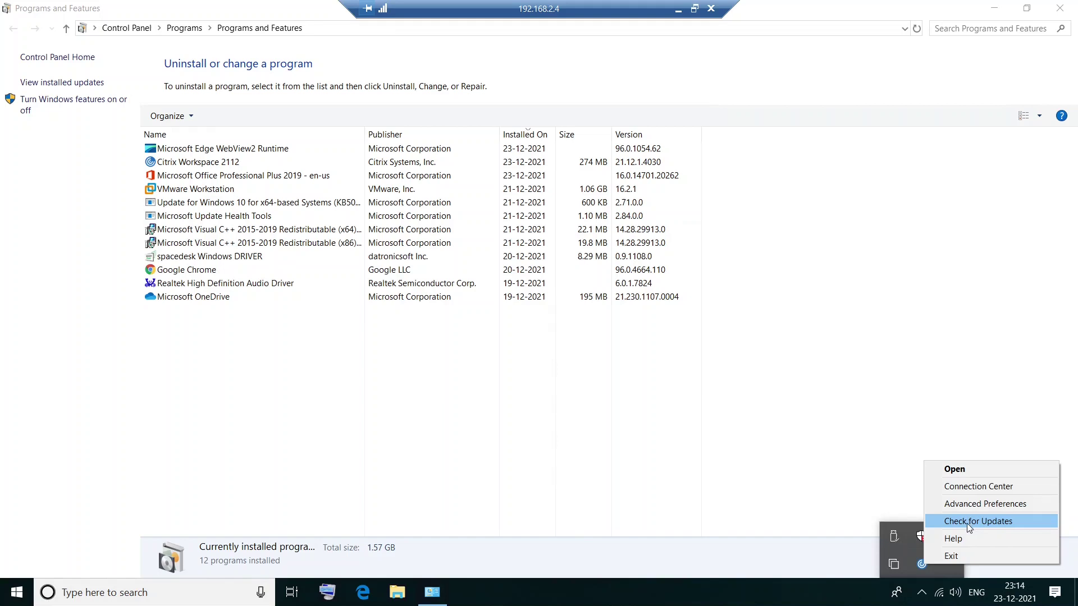
left_click(796, 383)
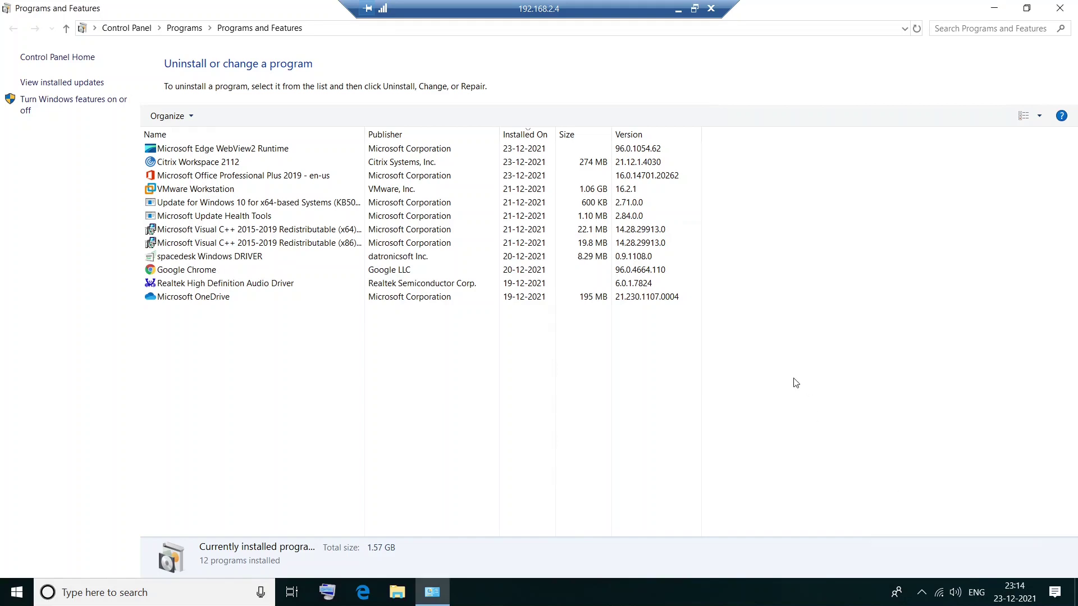